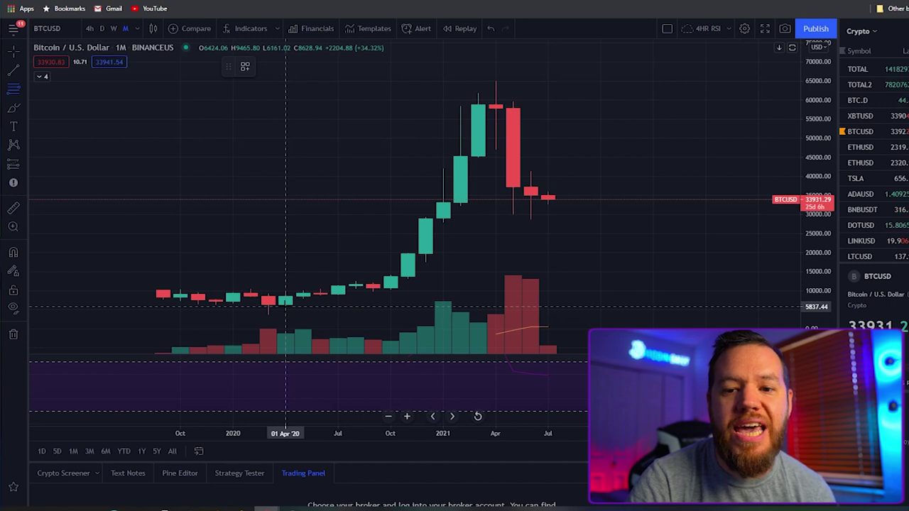
Draw a Fibonacci retracement on the monthly chart from the April 2020 low at about 5,837 to the April 2021 high at about 64,935
{"action": "left_click", "coordinate": [285, 306]}
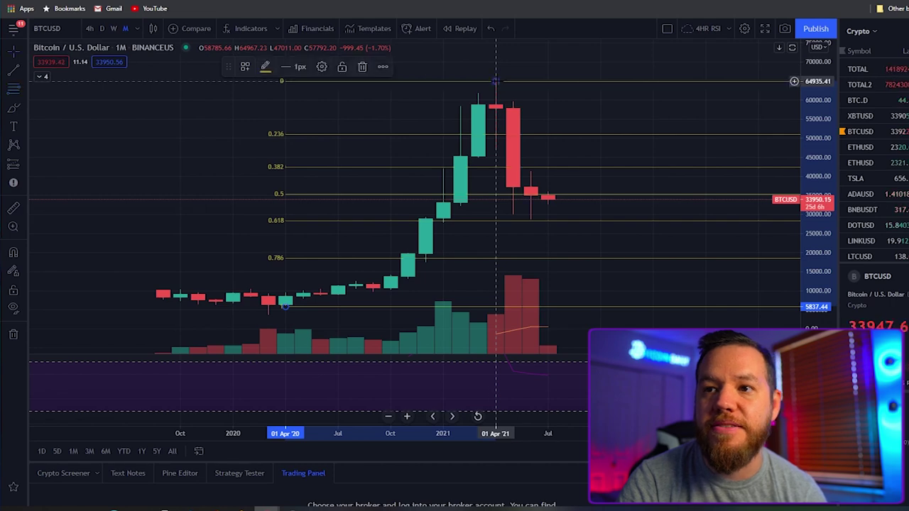
{"action": "scroll", "coordinate": [179, 246], "scroll_direction": "up", "scroll_amount": 2}
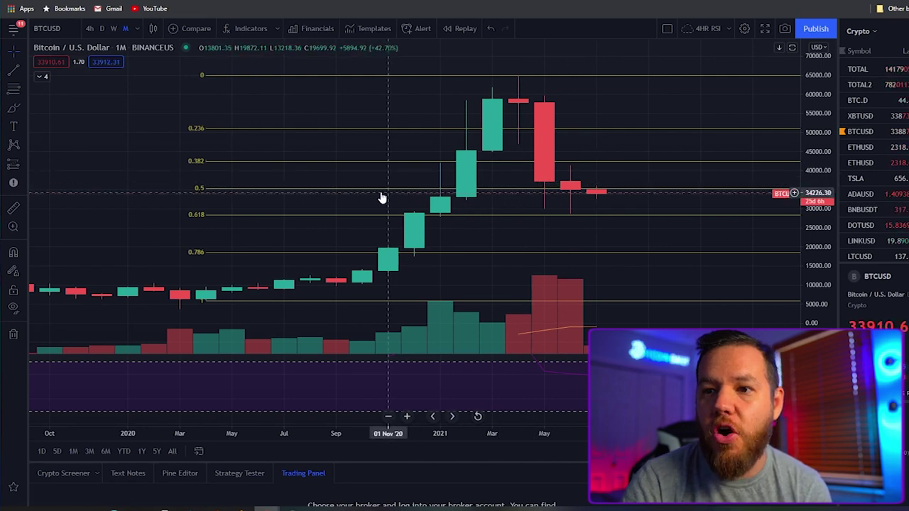
Circle the December 2020–January 2021 candles and the latest monthly candles near the 0.5 and 0.618 retracement levels with the Brush
{"action": "mouse_move", "coordinate": [434, 199]}
{"action": "left_mouse_down"}
{"action": "mouse_move", "coordinate": [408, 228]}
{"action": "mouse_move", "coordinate": [466, 208]}
{"action": "left_mouse_up"}
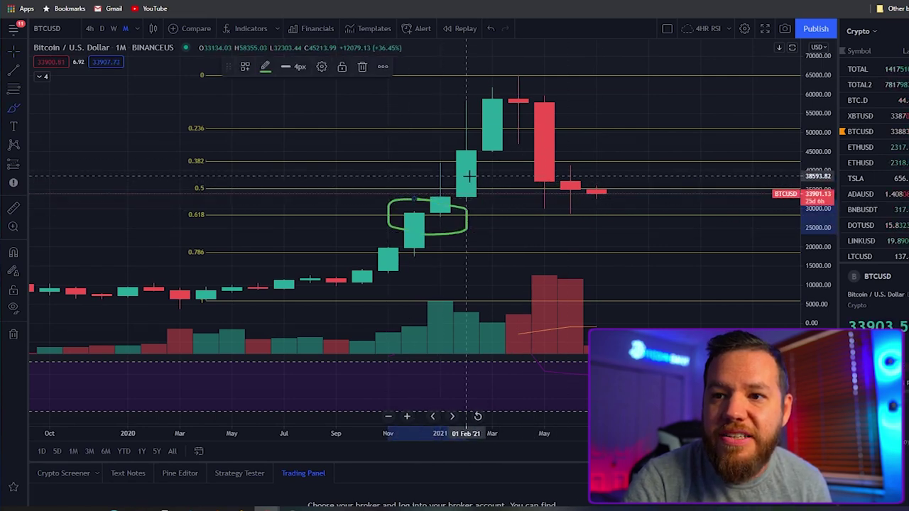
{"action": "mouse_move", "coordinate": [572, 204]}
{"action": "left_mouse_down"}
{"action": "mouse_move", "coordinate": [593, 208]}
{"action": "mouse_move", "coordinate": [522, 206]}
{"action": "mouse_move", "coordinate": [597, 213]}
{"action": "mouse_move", "coordinate": [611, 195]}
{"action": "left_mouse_up"}
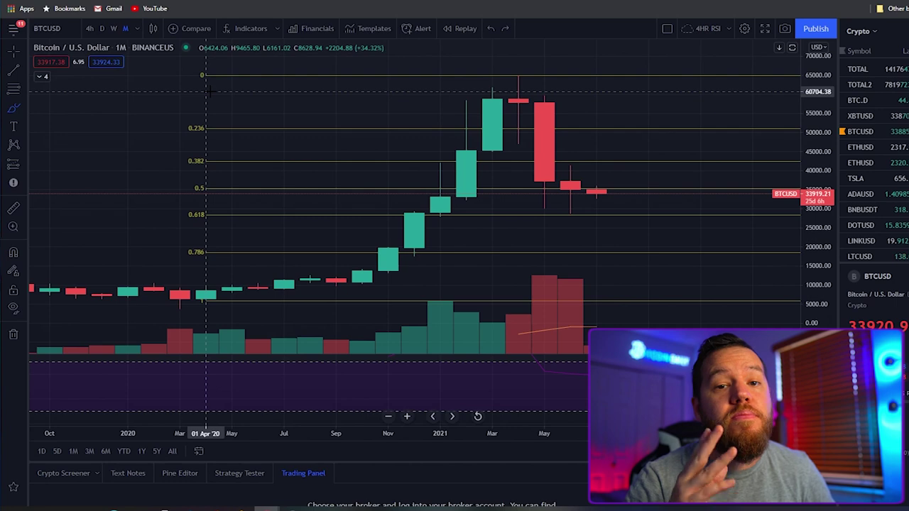
Switch the BTCUSD chart to the weekly timeframe and fit the late-2020 to mid-2021 price action
{"action": "left_click", "coordinate": [115, 29]}
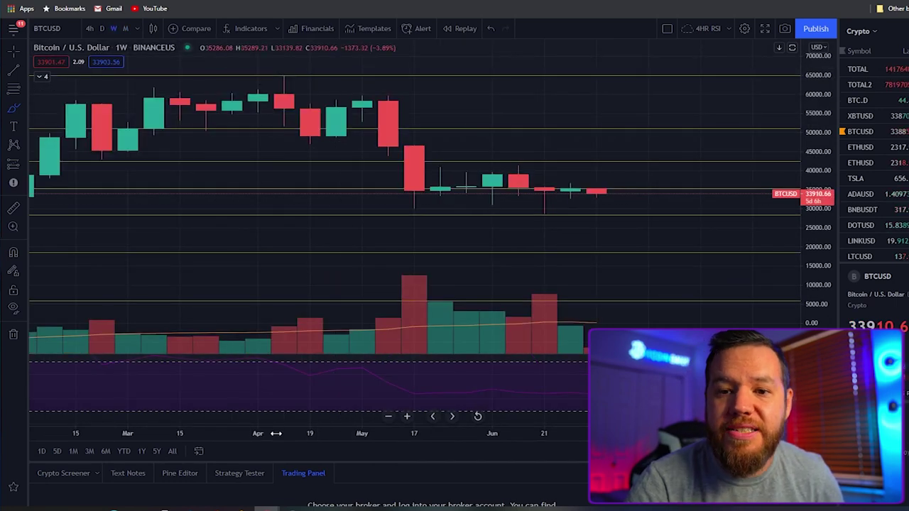
{"action": "left_click_drag", "start_coordinate": [275, 431], "coordinate": [422, 433]}
{"action": "scroll", "coordinate": [396, 116], "scroll_direction": "down", "scroll_amount": 5}
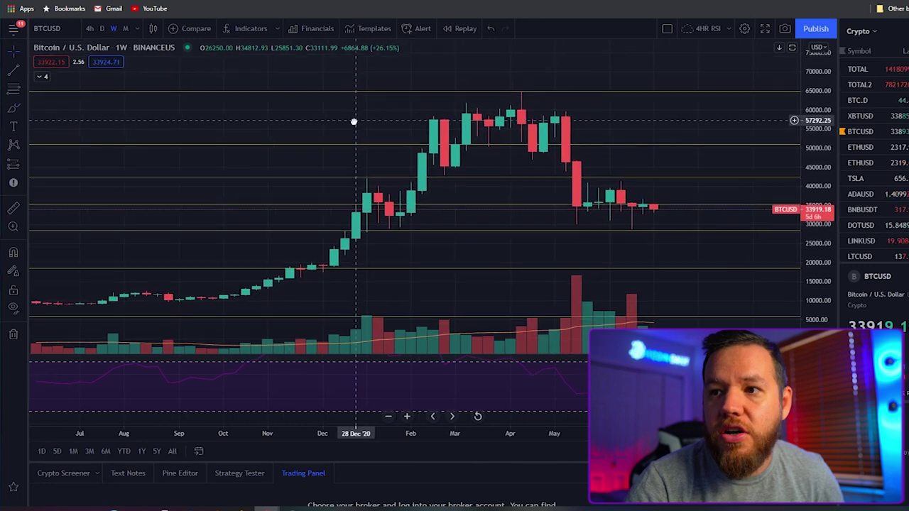
{"action": "left_click_drag", "start_coordinate": [817, 212], "coordinate": [689, 150]}
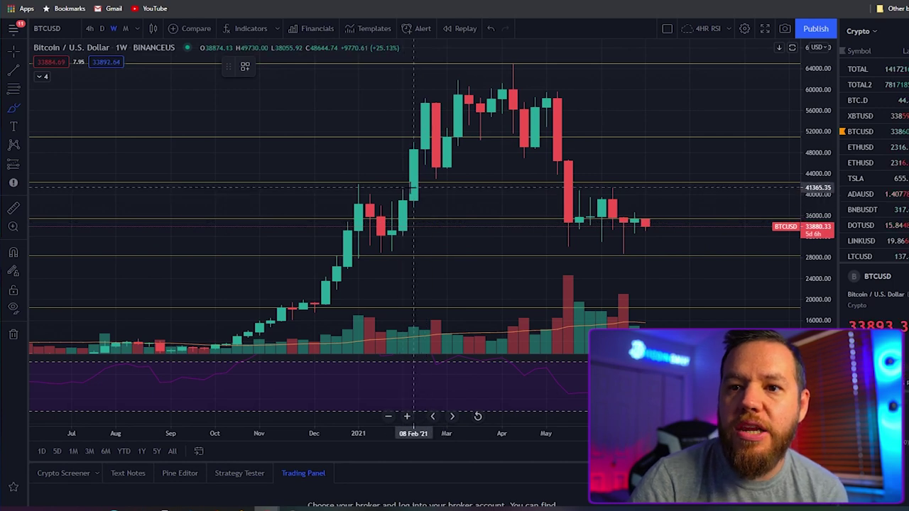
Circle the early-2021 consolidation range and the recent mid-2021 range on the weekly chart, and undo both marks
{"action": "mouse_move", "coordinate": [426, 200]}
{"action": "left_mouse_down"}
{"action": "mouse_move", "coordinate": [341, 181]}
{"action": "mouse_move", "coordinate": [377, 268]}
{"action": "mouse_move", "coordinate": [425, 194]}
{"action": "left_mouse_up"}
{"action": "mouse_move", "coordinate": [657, 188]}
{"action": "left_mouse_down"}
{"action": "mouse_move", "coordinate": [611, 178]}
{"action": "mouse_move", "coordinate": [550, 213]}
{"action": "mouse_move", "coordinate": [667, 243]}
{"action": "left_mouse_up"}
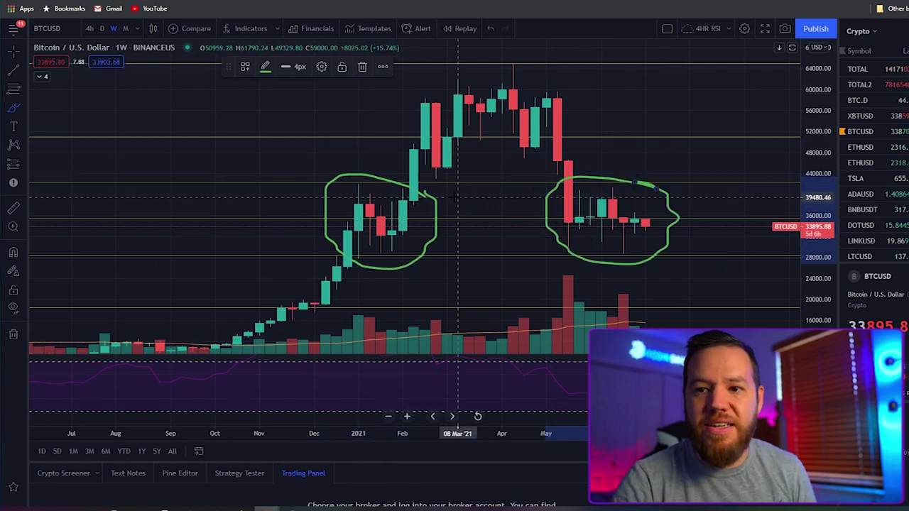
{"action": "key", "text": "ctrl+z"}
{"action": "key", "text": "ctrl+z"}
Circle the highs at the 0.382 line and the lows at the 0.618 line in both weekly ranges, and clear the marks
{"action": "mouse_move", "coordinate": [424, 180]}
{"action": "left_mouse_down"}
{"action": "mouse_move", "coordinate": [371, 176]}
{"action": "mouse_move", "coordinate": [347, 186]}
{"action": "mouse_move", "coordinate": [393, 198]}
{"action": "mouse_move", "coordinate": [426, 186]}
{"action": "mouse_move", "coordinate": [415, 181]}
{"action": "left_mouse_up"}
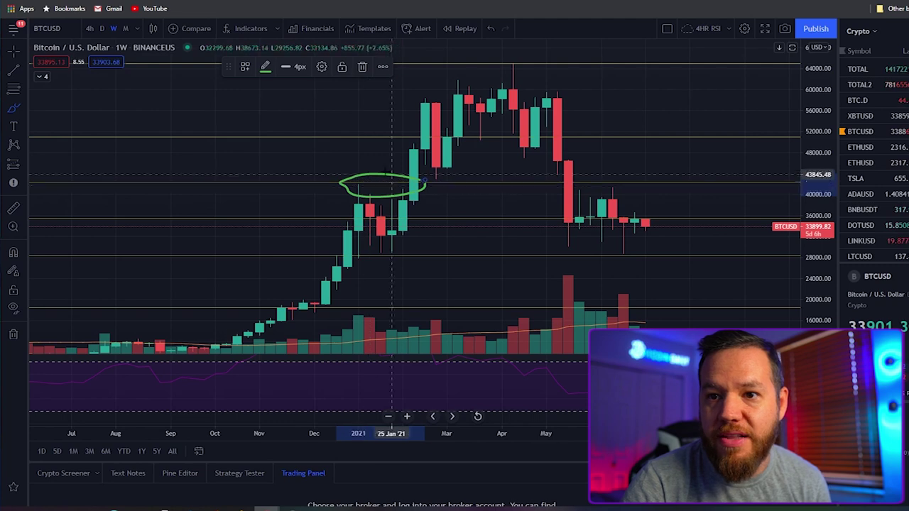
{"action": "mouse_move", "coordinate": [646, 180]}
{"action": "left_mouse_down"}
{"action": "mouse_move", "coordinate": [568, 193]}
{"action": "mouse_move", "coordinate": [645, 188]}
{"action": "mouse_move", "coordinate": [639, 179]}
{"action": "left_mouse_up"}
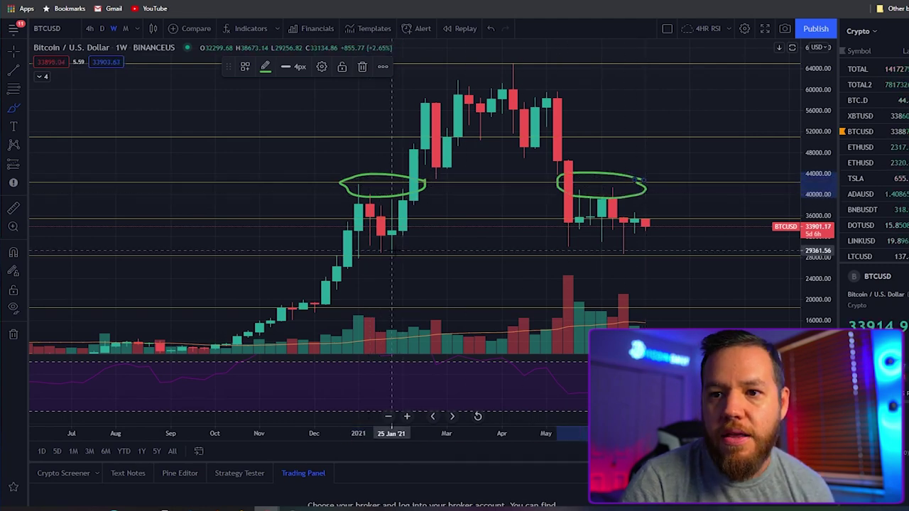
{"action": "mouse_move", "coordinate": [403, 251]}
{"action": "left_mouse_down"}
{"action": "mouse_move", "coordinate": [355, 247]}
{"action": "mouse_move", "coordinate": [369, 265]}
{"action": "mouse_move", "coordinate": [415, 254]}
{"action": "mouse_move", "coordinate": [398, 246]}
{"action": "left_mouse_up"}
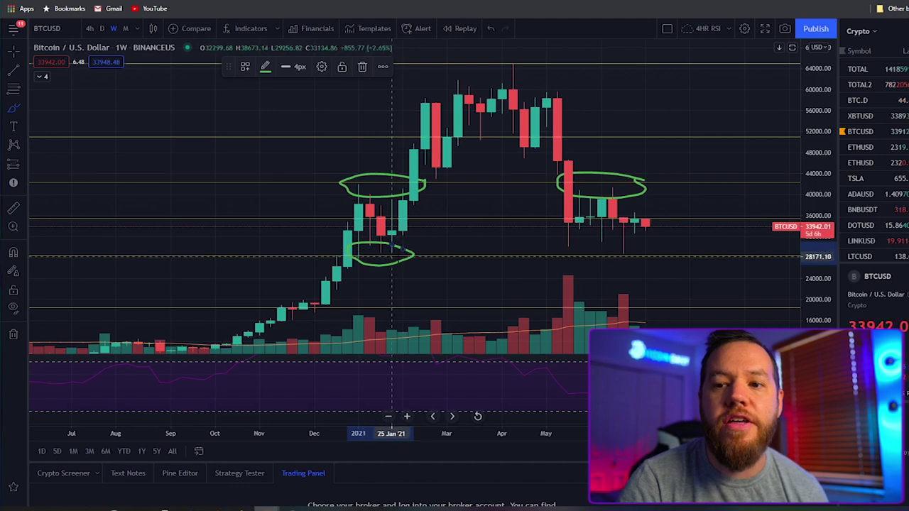
{"action": "mouse_move", "coordinate": [654, 242]}
{"action": "left_mouse_down"}
{"action": "mouse_move", "coordinate": [551, 254]}
{"action": "mouse_move", "coordinate": [657, 265]}
{"action": "mouse_move", "coordinate": [645, 244]}
{"action": "left_mouse_up"}
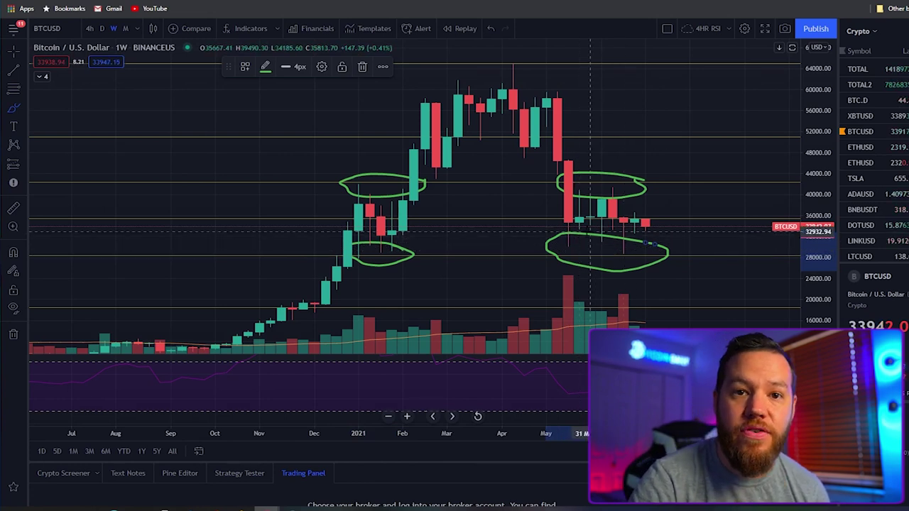
{"action": "key", "text": "ctrl+alt+h"}
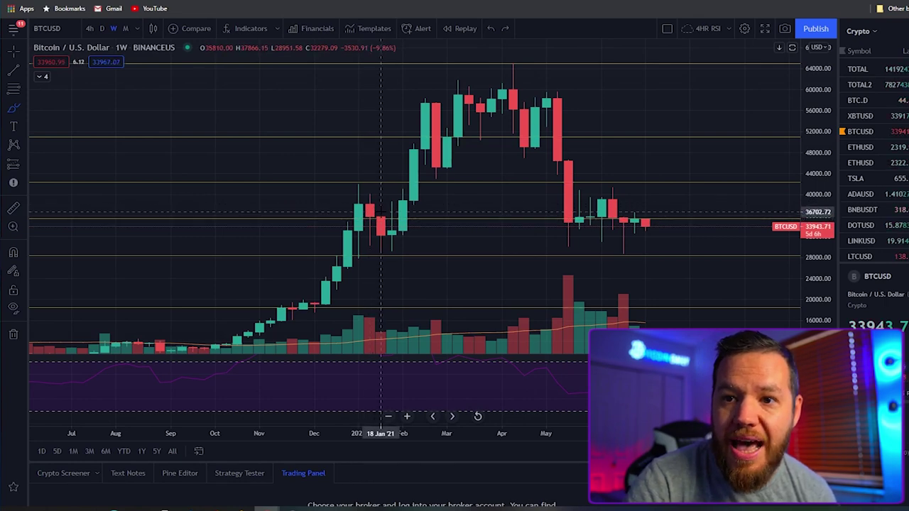
Mark the early-2021 weekly candles around the 0.5 line with the Brush and circle the recent mid-2021 range
{"action": "left_click_drag", "start_coordinate": [370, 220], "coordinate": [370, 218]}
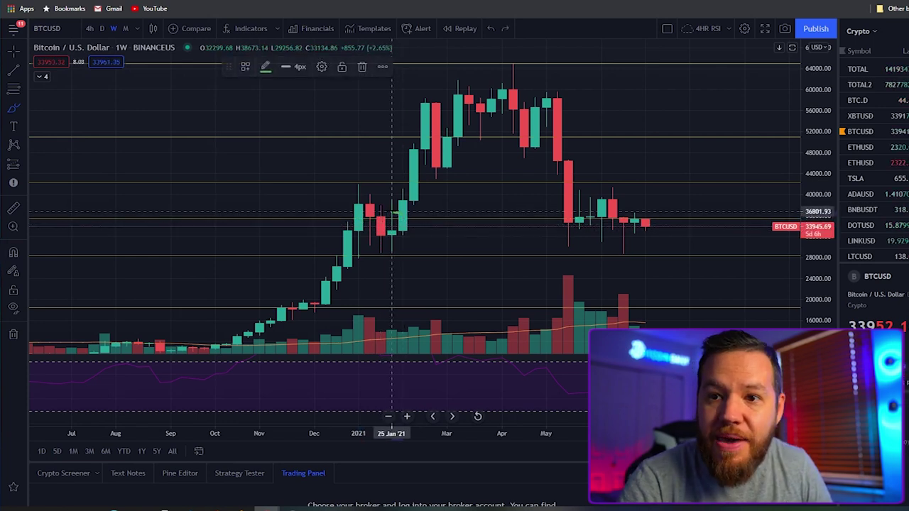
{"action": "key", "text": "ctrl+z"}
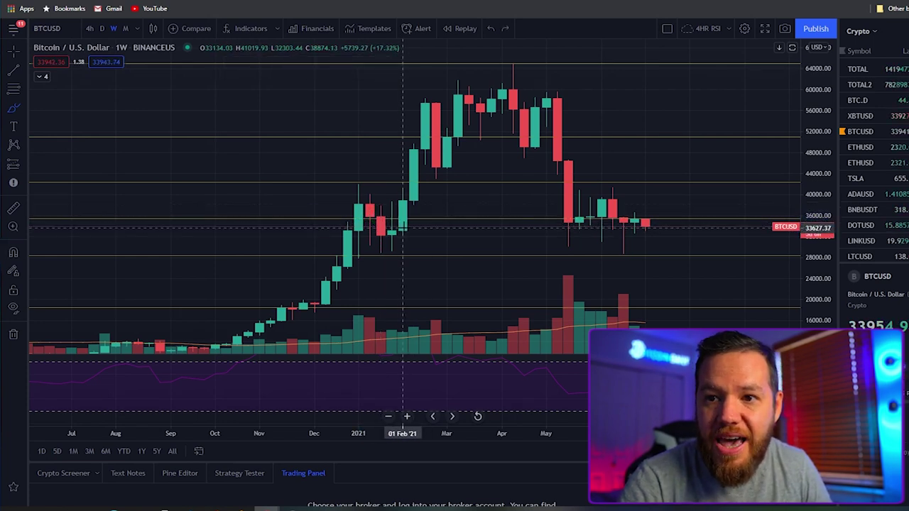
{"action": "mouse_move", "coordinate": [403, 221]}
{"action": "left_mouse_down"}
{"action": "mouse_move", "coordinate": [395, 217]}
{"action": "mouse_move", "coordinate": [423, 225]}
{"action": "left_mouse_up"}
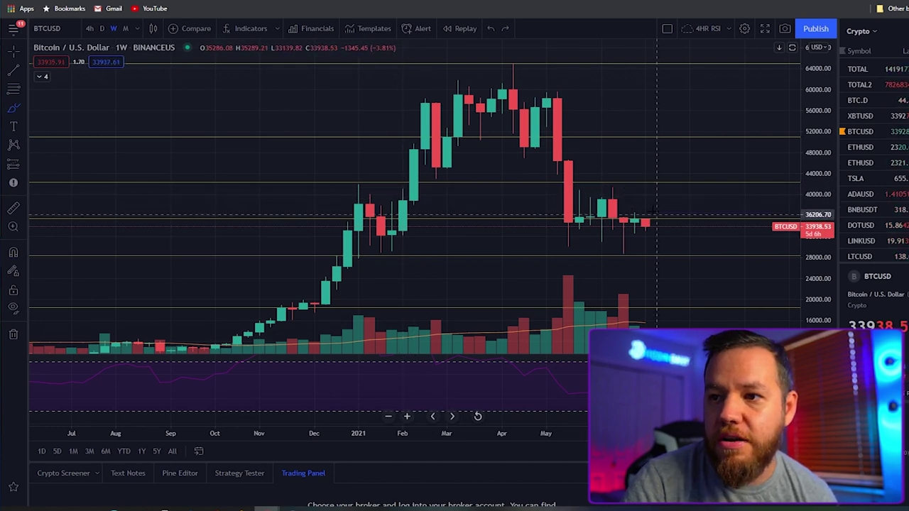
{"action": "mouse_move", "coordinate": [668, 213]}
{"action": "left_mouse_down"}
{"action": "mouse_move", "coordinate": [613, 186]}
{"action": "mouse_move", "coordinate": [551, 220]}
{"action": "mouse_move", "coordinate": [673, 243]}
{"action": "mouse_move", "coordinate": [678, 219]}
{"action": "left_mouse_up"}
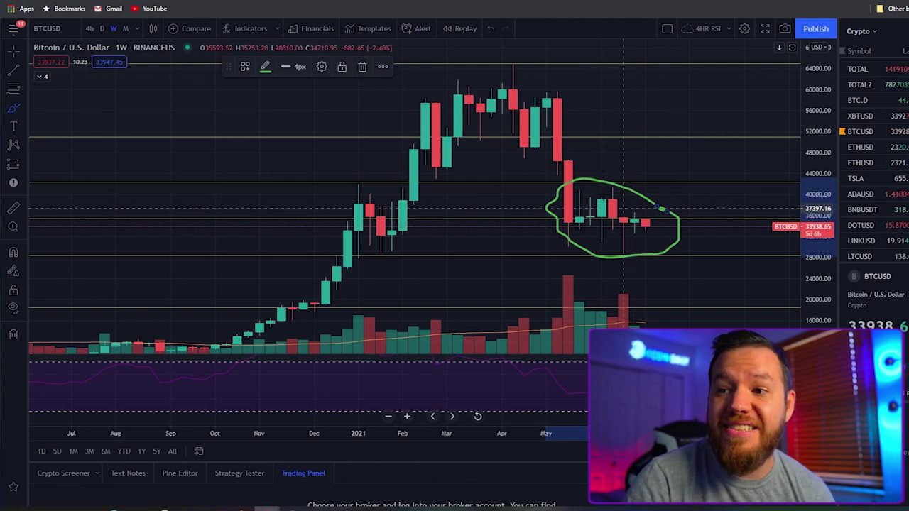
{"action": "mouse_move", "coordinate": [422, 200]}
{"action": "left_mouse_down"}
{"action": "mouse_move", "coordinate": [412, 183]}
{"action": "mouse_move", "coordinate": [424, 202]}
{"action": "left_mouse_up"}
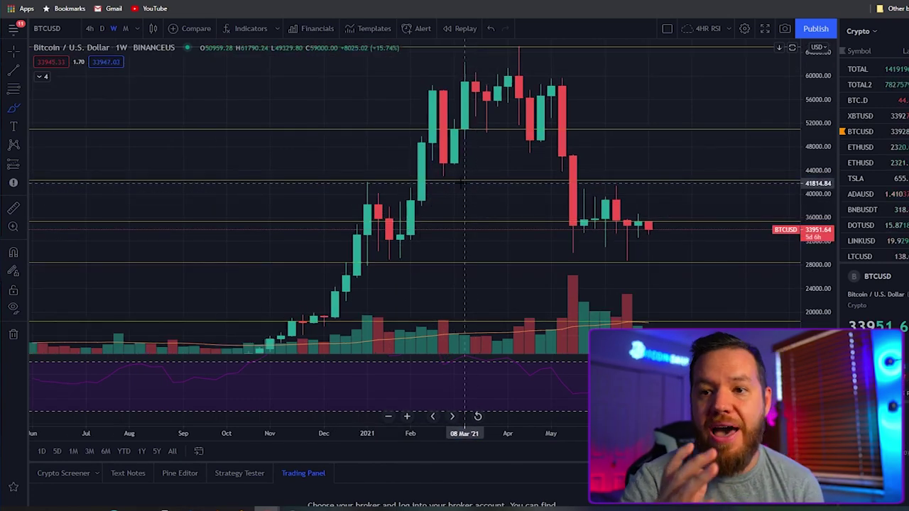
Circle the highs near 42,000 and the lows near 28,000 in the early-2021 and mid-2021 ranges, and undo the last mark
{"action": "mouse_move", "coordinate": [430, 176]}
{"action": "left_mouse_down"}
{"action": "mouse_move", "coordinate": [390, 167]}
{"action": "mouse_move", "coordinate": [368, 204]}
{"action": "mouse_move", "coordinate": [428, 181]}
{"action": "mouse_move", "coordinate": [421, 176]}
{"action": "left_mouse_up"}
{"action": "mouse_move", "coordinate": [423, 250]}
{"action": "left_mouse_down"}
{"action": "mouse_move", "coordinate": [357, 251]}
{"action": "mouse_move", "coordinate": [430, 263]}
{"action": "left_mouse_up"}
{"action": "mouse_move", "coordinate": [649, 256]}
{"action": "left_mouse_down"}
{"action": "mouse_move", "coordinate": [611, 240]}
{"action": "mouse_move", "coordinate": [649, 272]}
{"action": "mouse_move", "coordinate": [650, 253]}
{"action": "left_mouse_up"}
{"action": "mouse_move", "coordinate": [647, 170]}
{"action": "left_mouse_down"}
{"action": "mouse_move", "coordinate": [568, 182]}
{"action": "mouse_move", "coordinate": [625, 204]}
{"action": "mouse_move", "coordinate": [638, 173]}
{"action": "left_mouse_up"}
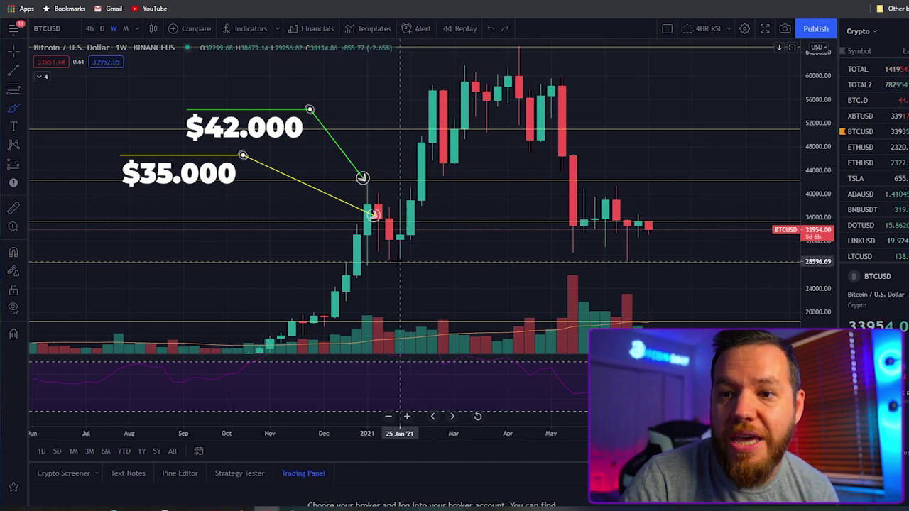
{"action": "mouse_move", "coordinate": [412, 247]}
{"action": "left_mouse_down"}
{"action": "mouse_move", "coordinate": [344, 247]}
{"action": "mouse_move", "coordinate": [426, 267]}
{"action": "mouse_move", "coordinate": [420, 250]}
{"action": "left_mouse_up"}
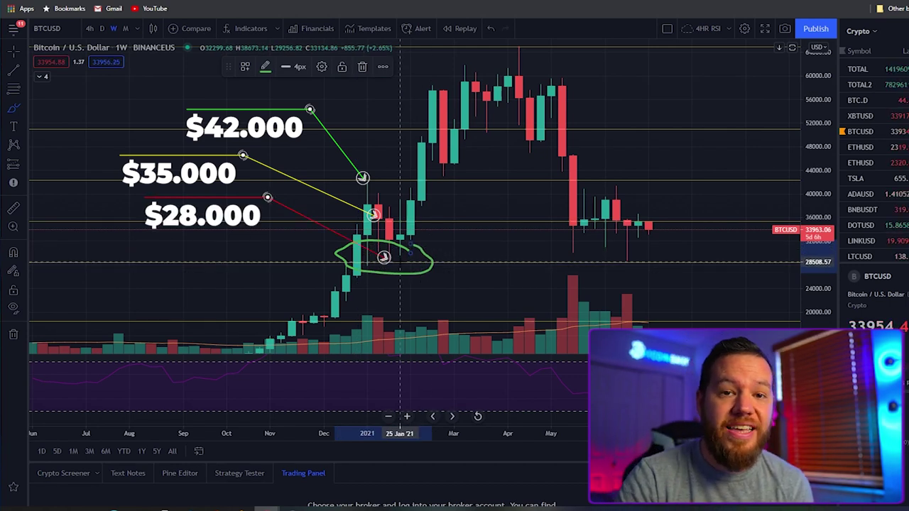
{"action": "key", "text": "ctrl+z"}
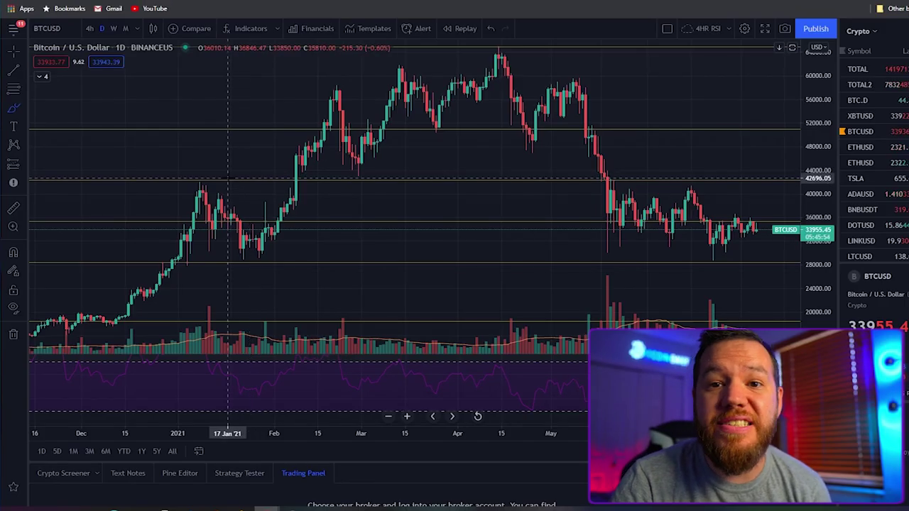
Circle the January 2021 range and the recent range on the daily chart with the Brush, and undo the last mark
{"action": "mouse_move", "coordinate": [212, 172]}
{"action": "left_mouse_down"}
{"action": "mouse_move", "coordinate": [174, 213]}
{"action": "mouse_move", "coordinate": [238, 277]}
{"action": "mouse_move", "coordinate": [286, 231]}
{"action": "mouse_move", "coordinate": [263, 183]}
{"action": "mouse_move", "coordinate": [186, 170]}
{"action": "left_mouse_up"}
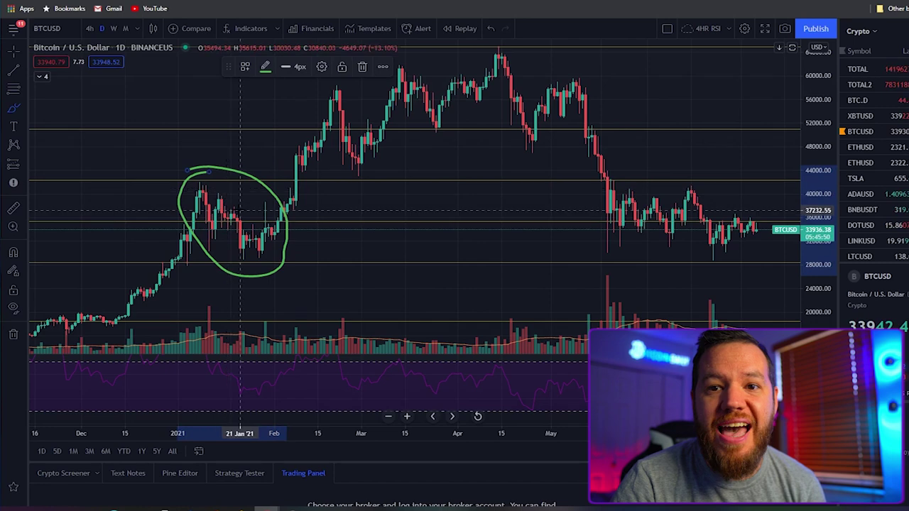
{"action": "mouse_move", "coordinate": [732, 184]}
{"action": "left_mouse_down"}
{"action": "mouse_move", "coordinate": [707, 183]}
{"action": "mouse_move", "coordinate": [641, 264]}
{"action": "mouse_move", "coordinate": [782, 220]}
{"action": "mouse_move", "coordinate": [641, 181]}
{"action": "left_mouse_up"}
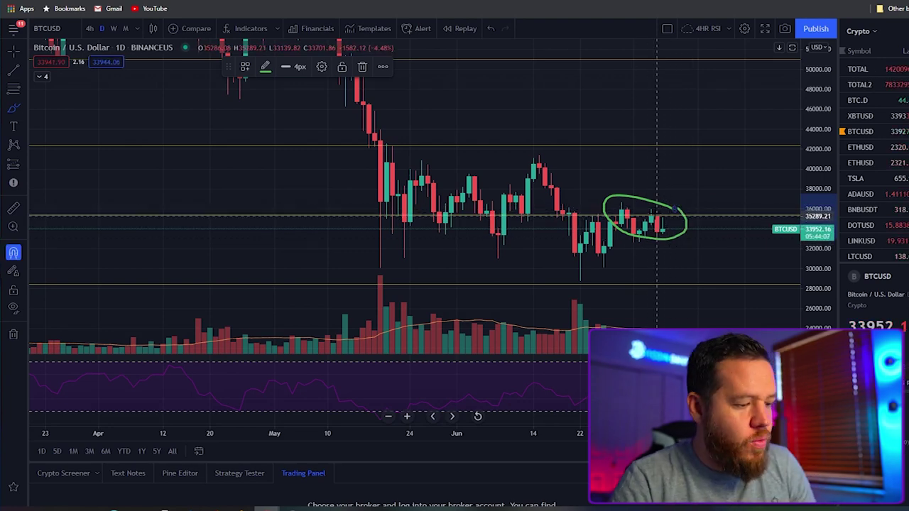
{"action": "key", "text": "ctrl+z"}
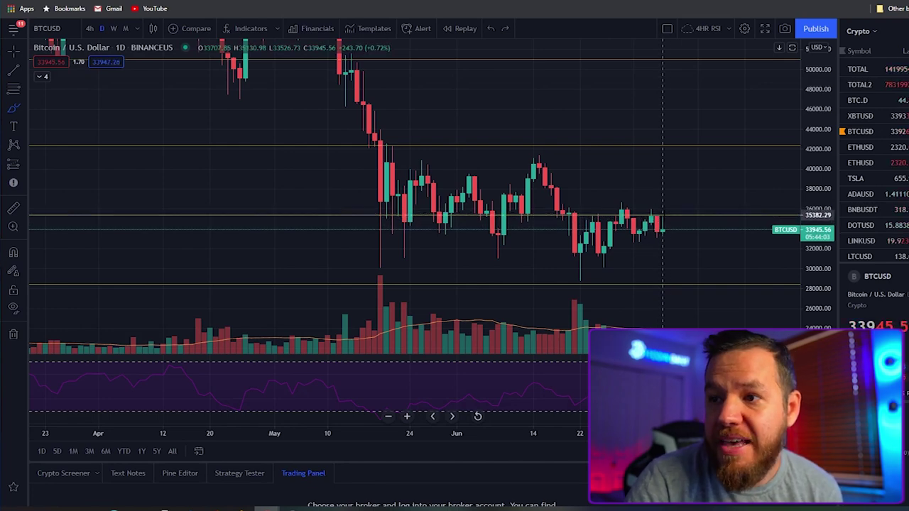
Measure the price range at the latest daily candles from about 34,998 up to about 36,014
{"action": "left_click_drag", "start_coordinate": [817, 245], "coordinate": [693, 225]}
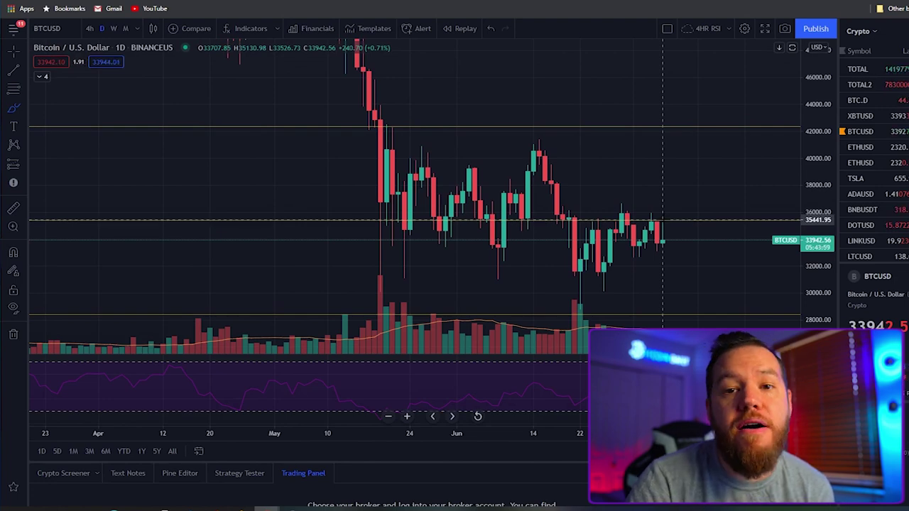
{"action": "left_click_drag", "start_coordinate": [816, 234], "coordinate": [621, 222]}
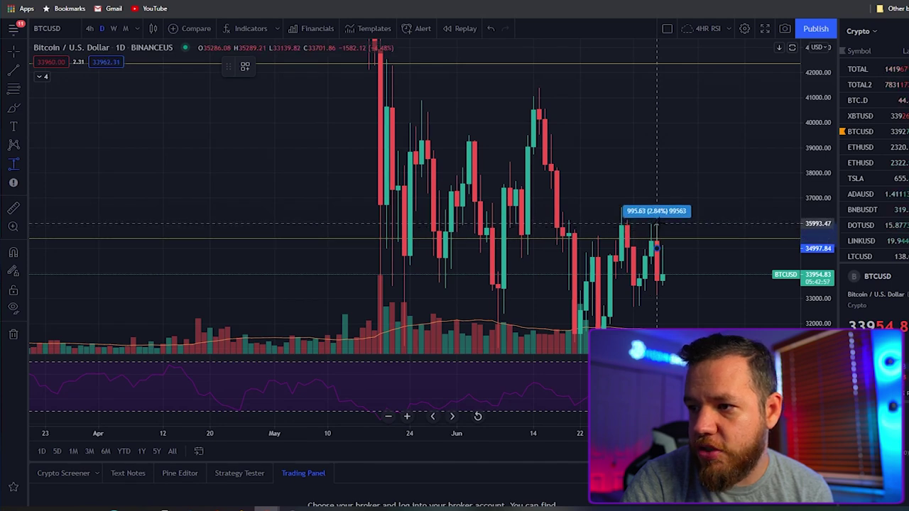
{"action": "left_click", "coordinate": [656, 224]}
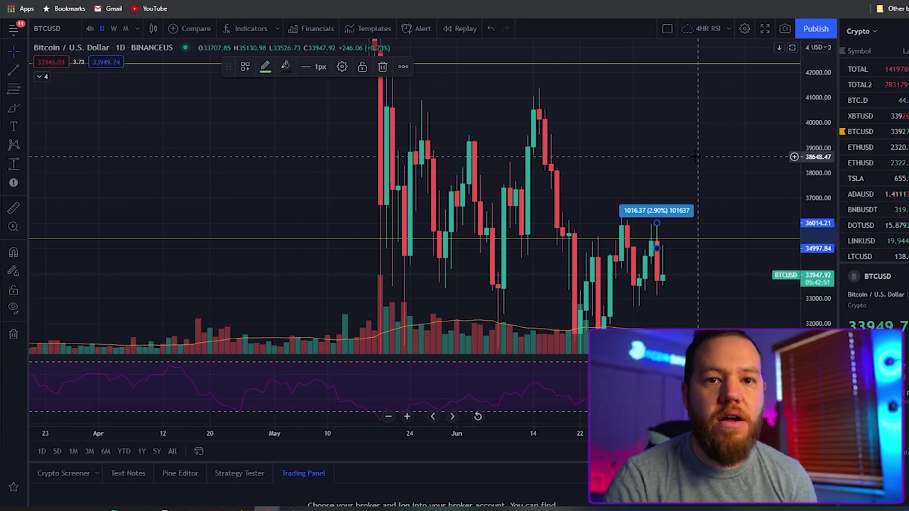
{"action": "left_click_drag", "start_coordinate": [656, 224], "coordinate": [656, 208]}
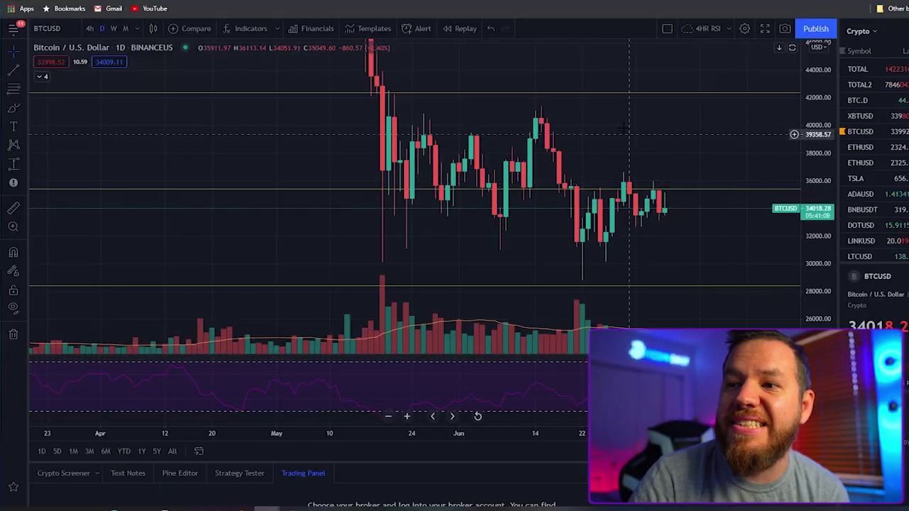
{"action": "left_click_drag", "start_coordinate": [667, 98], "coordinate": [661, 122]}
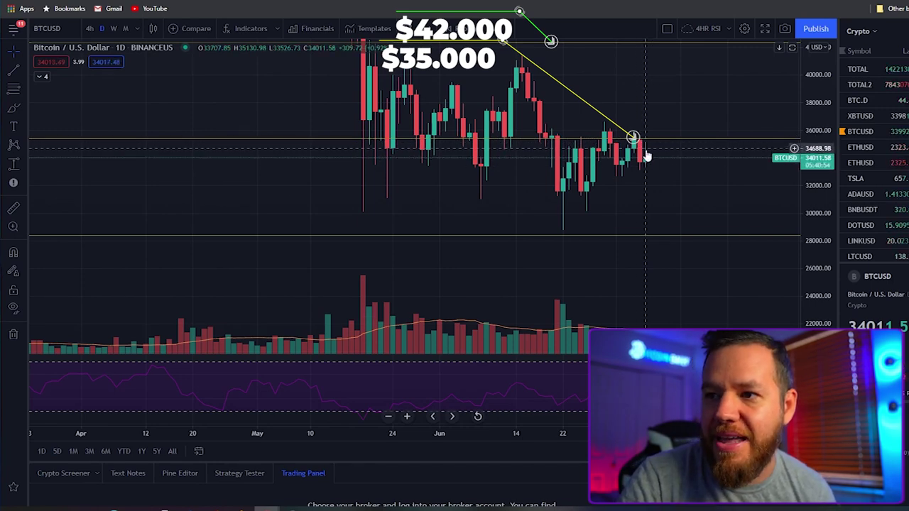
{"action": "left_click_drag", "start_coordinate": [642, 146], "coordinate": [636, 126]}
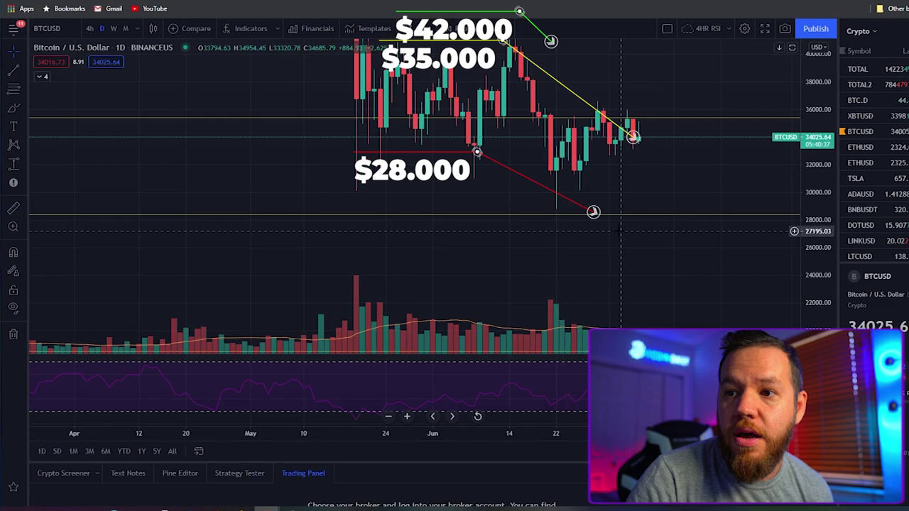
{"action": "left_click_drag", "start_coordinate": [631, 242], "coordinate": [633, 261]}
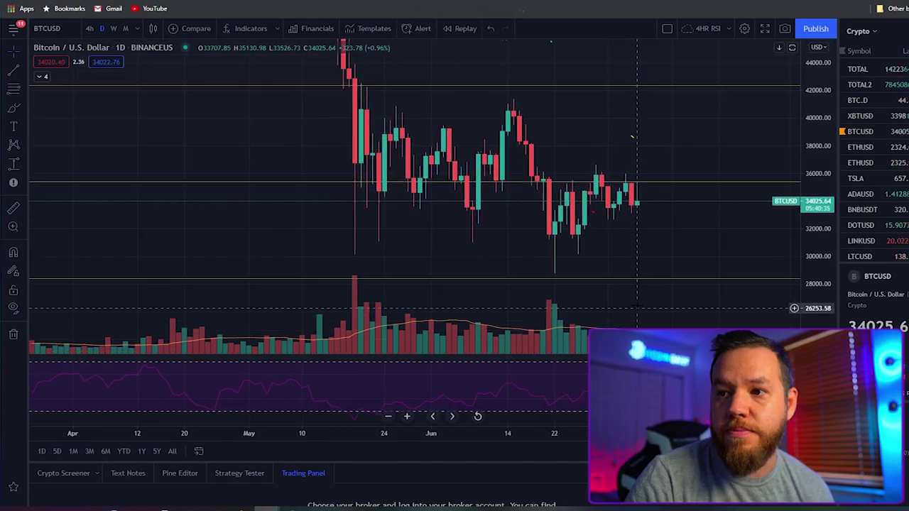